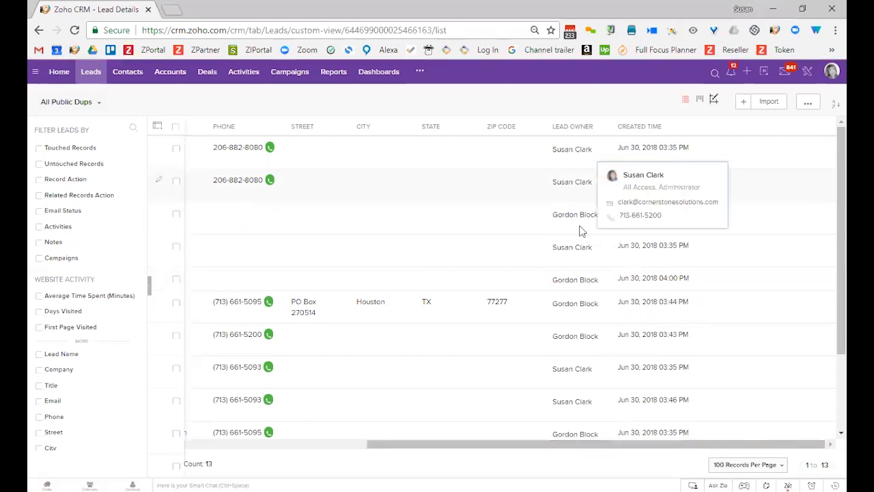
Run a deduplication of the leads using Email as the matching field and proceed with finding and merging duplicates.
drag(667, 445, 376, 444)
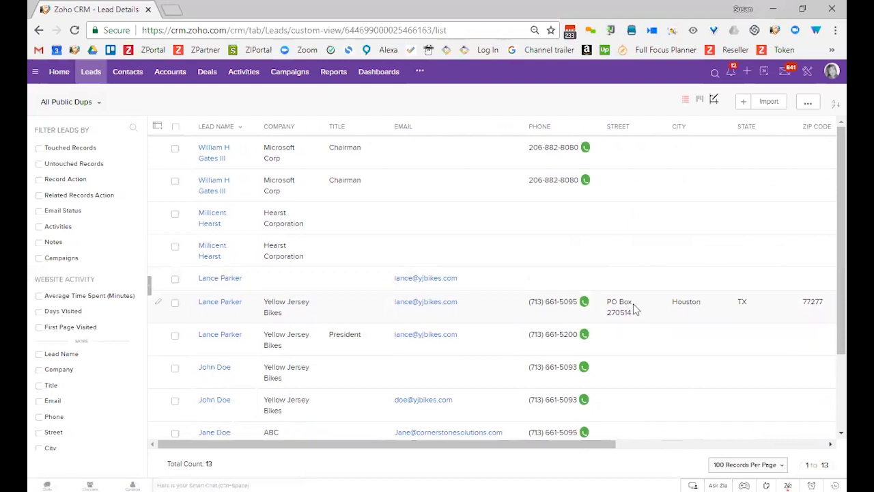
scroll(634, 308, down, 3)
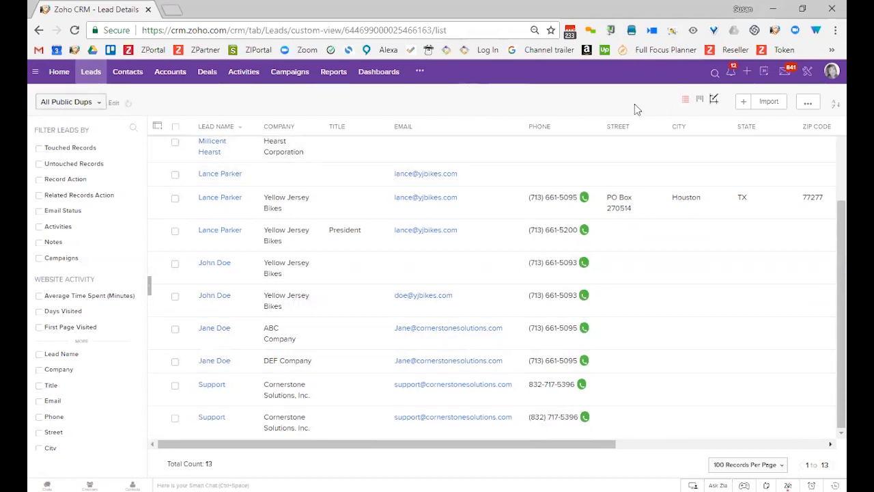
click(808, 107)
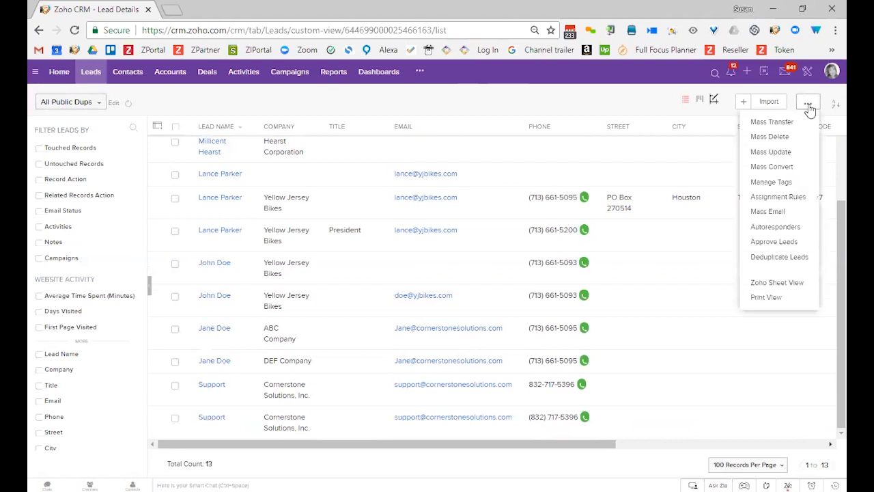
click(791, 265)
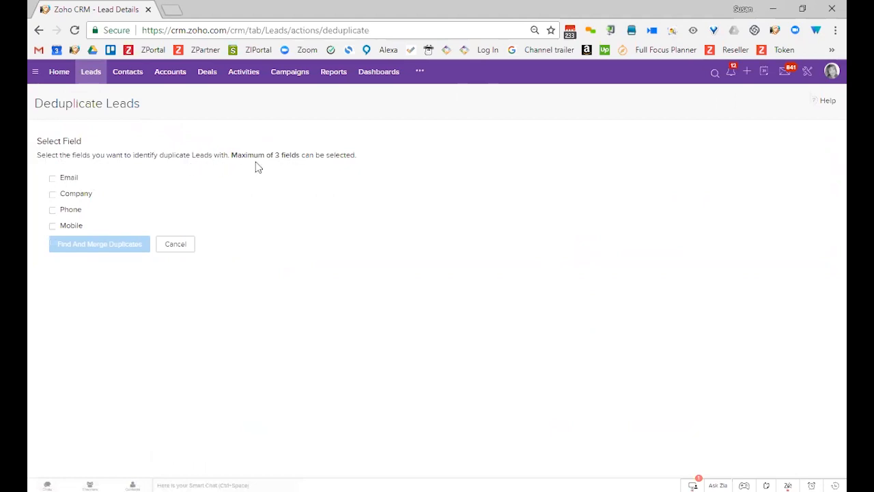
click(53, 179)
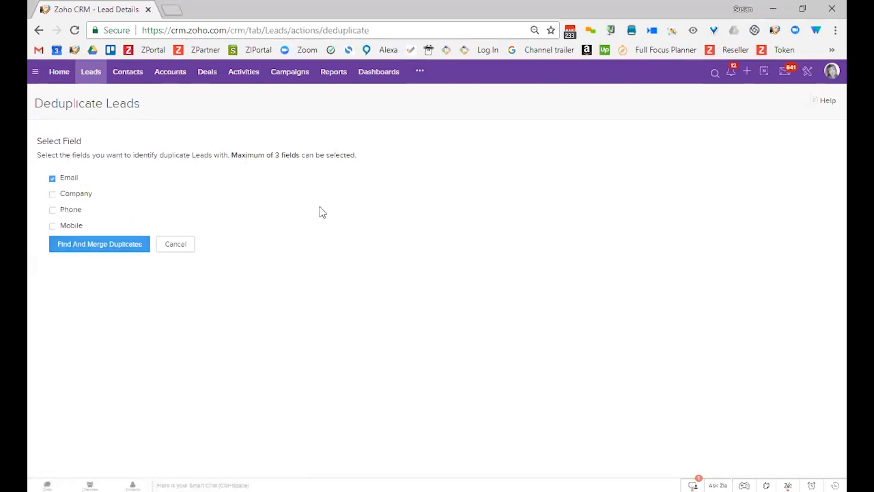
click(103, 246)
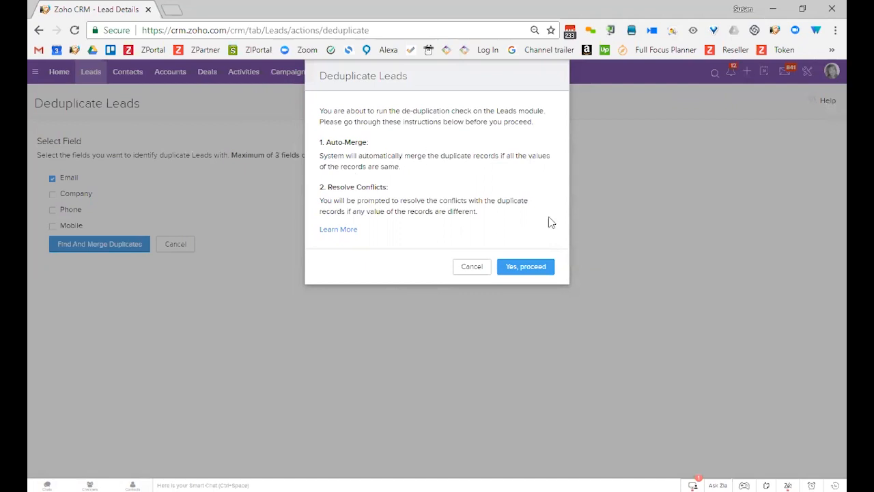
click(529, 270)
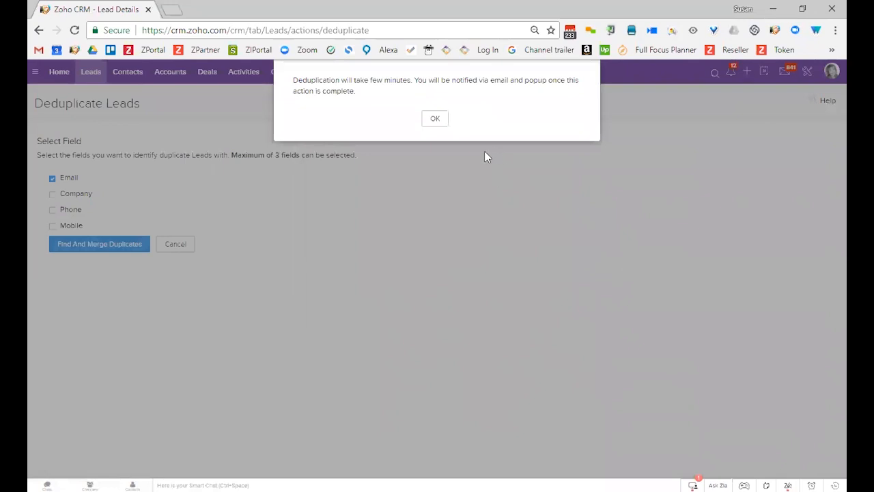
click(435, 118)
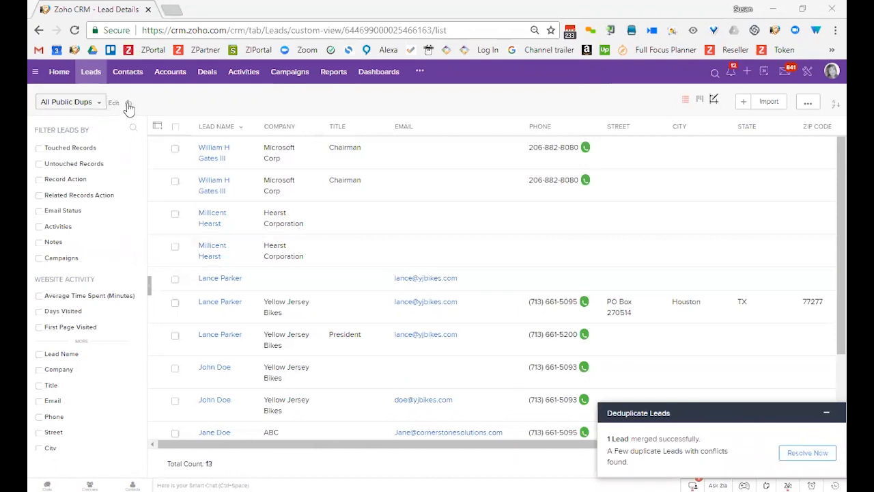
Refresh the All Public Dups list and review the Zoho CRM deduplication report email in Gmail.
click(128, 105)
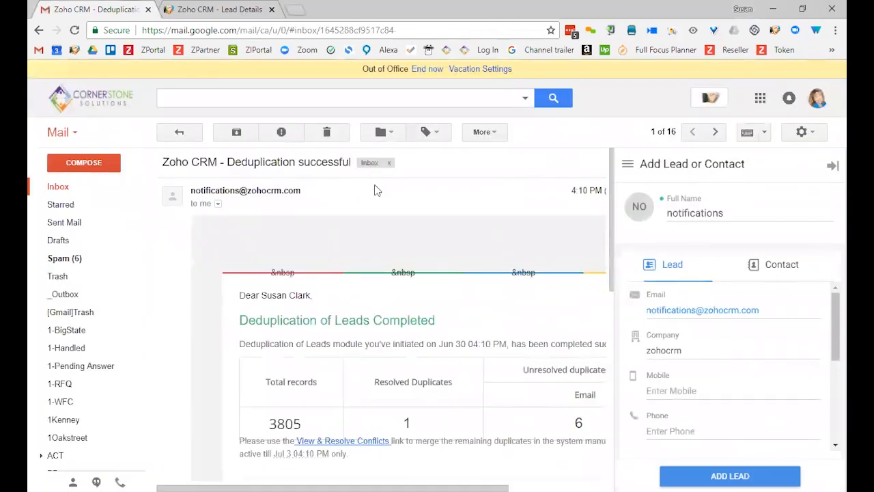
scroll(410, 260, down, 3)
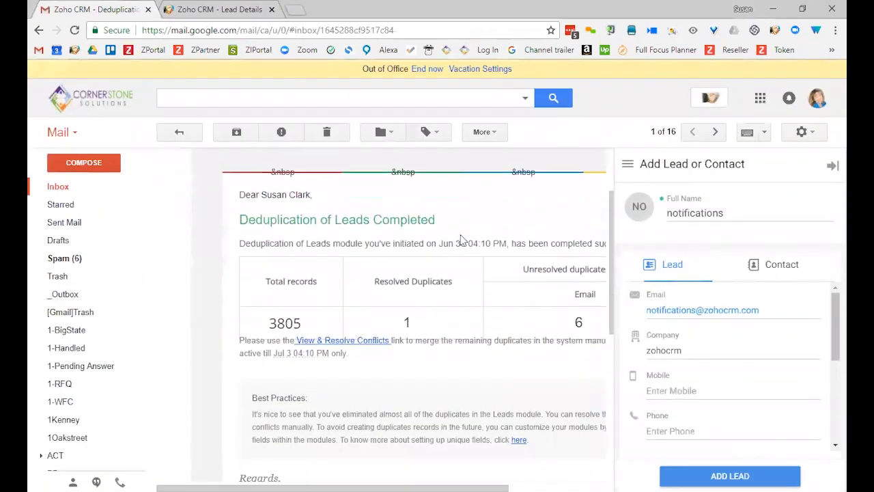
click(828, 167)
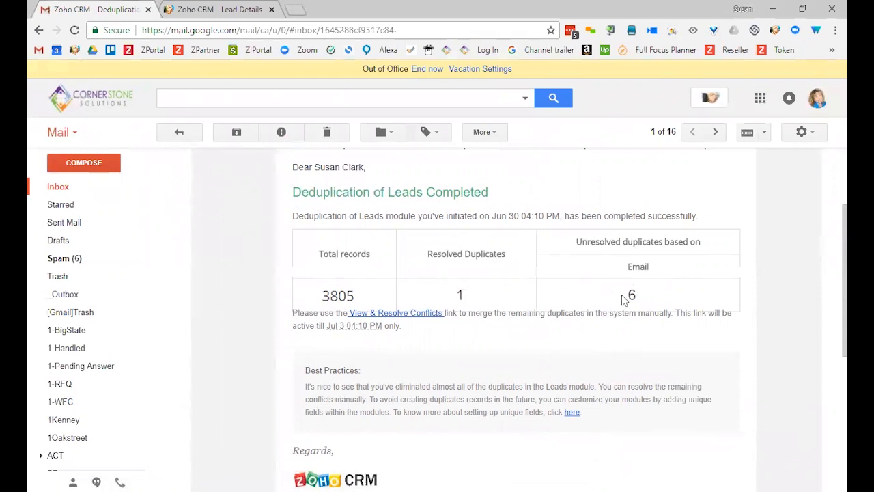
drag(107, 6, 287, 88)
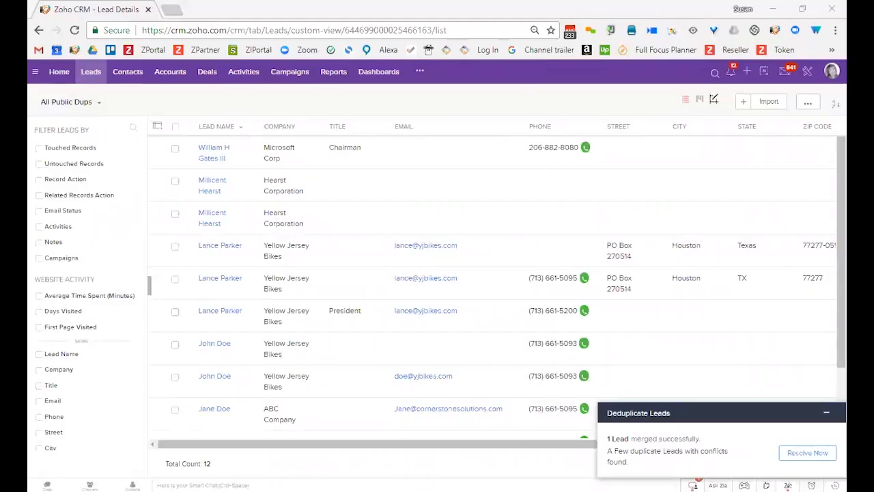
Open the unresolved lead conflicts and make Record 2 the master record for the Cornerstone Solutions, Inc. support duplicates.
mouse_move(720, 459)
click(811, 454)
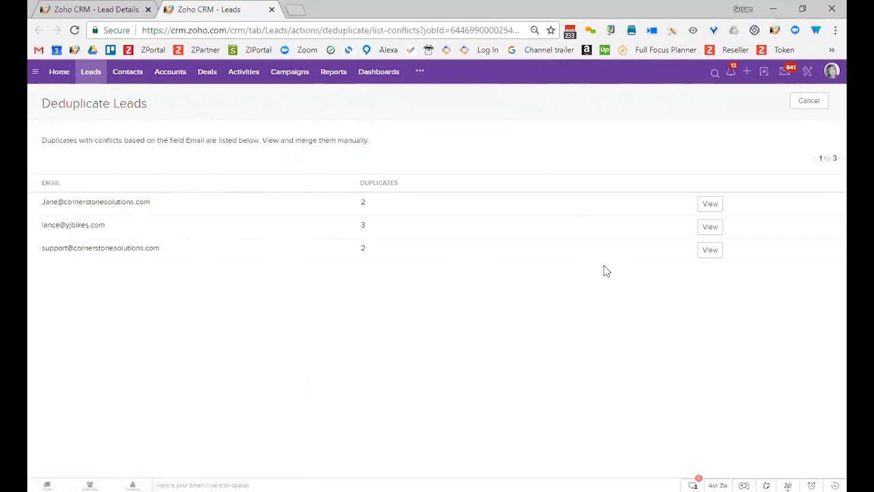
click(714, 256)
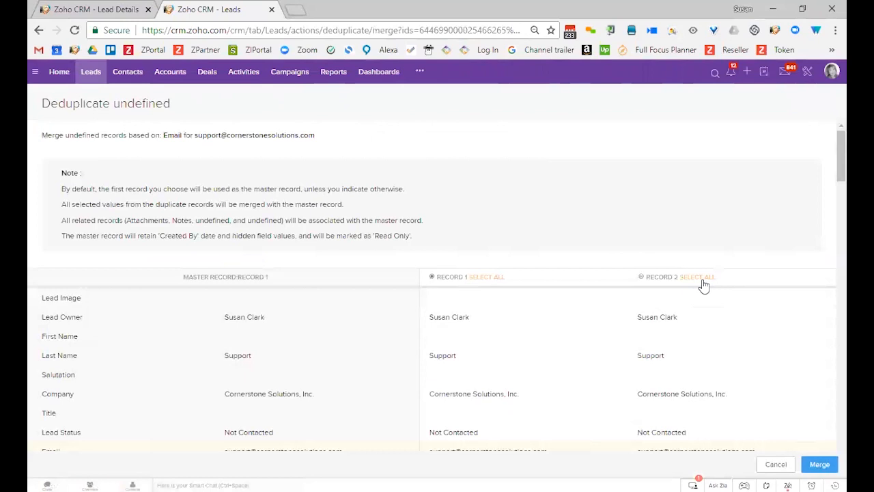
scroll(706, 225, down, 2)
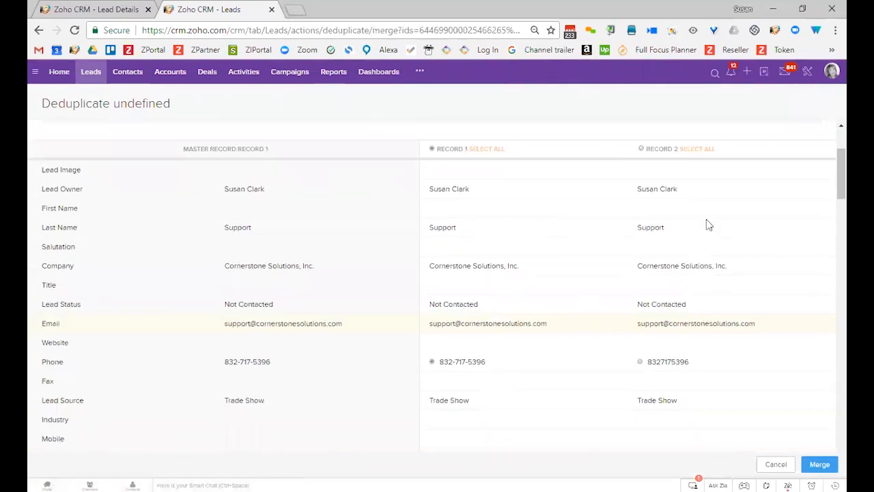
click(641, 150)
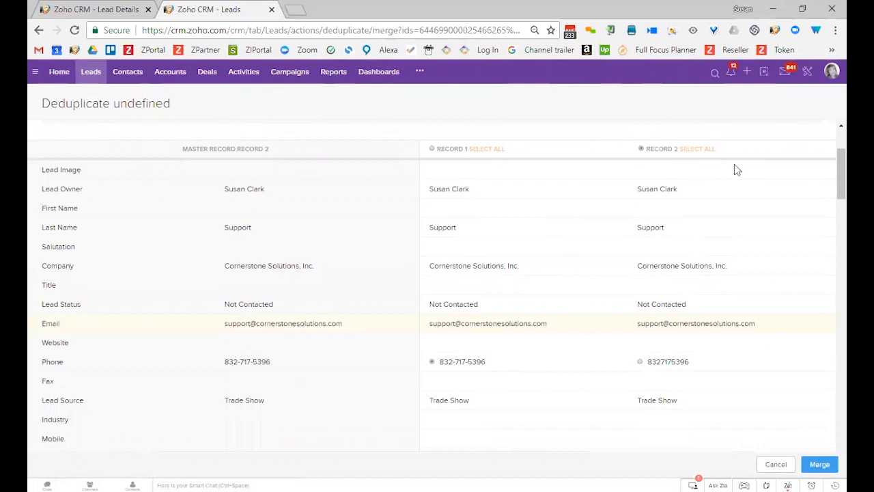
Choose Record 2's phone value and merge the Cornerstone Solutions, Inc. support duplicates into the master record.
scroll(736, 222, down, 1)
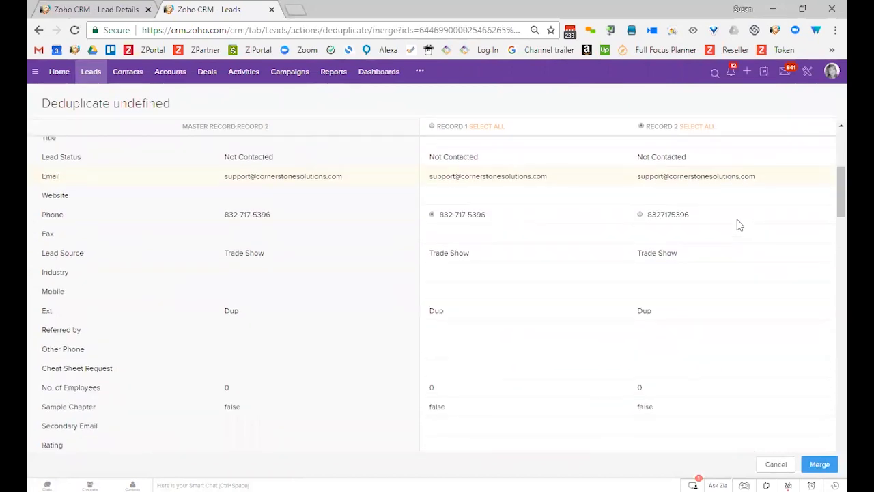
scroll(737, 225, up, 3)
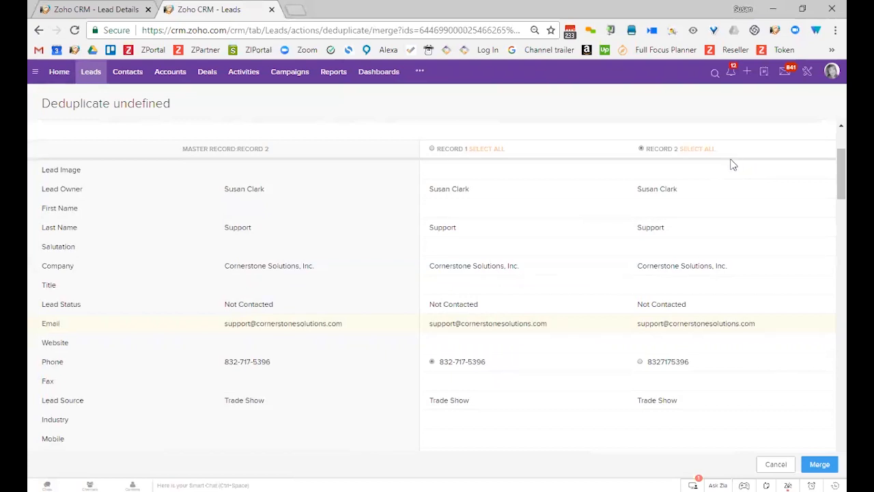
scroll(740, 252, down, 3)
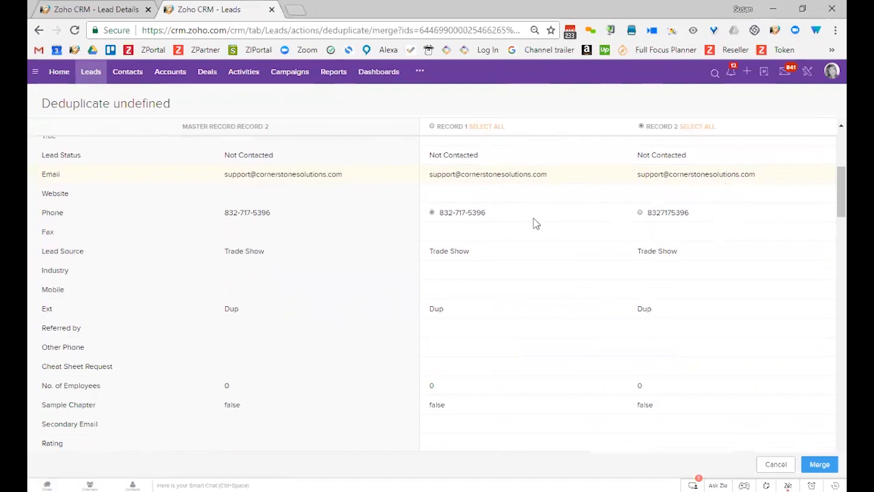
click(641, 213)
scroll(732, 311, down, 5)
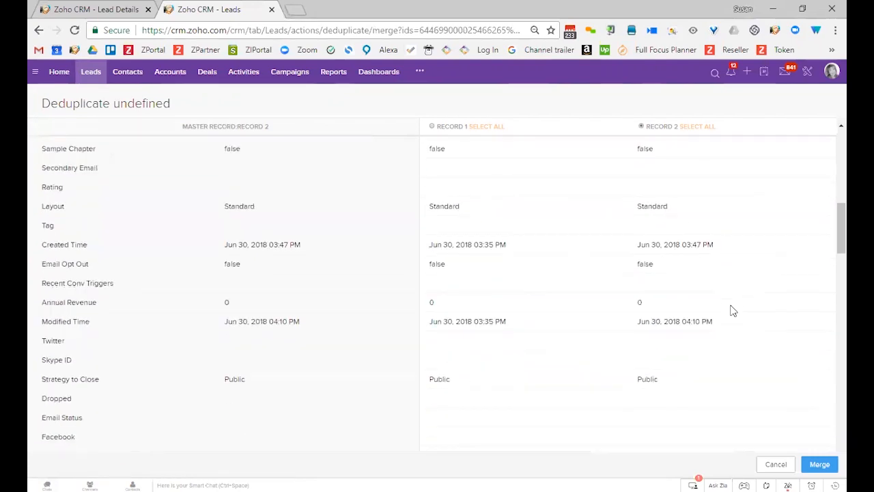
scroll(732, 311, down, 12)
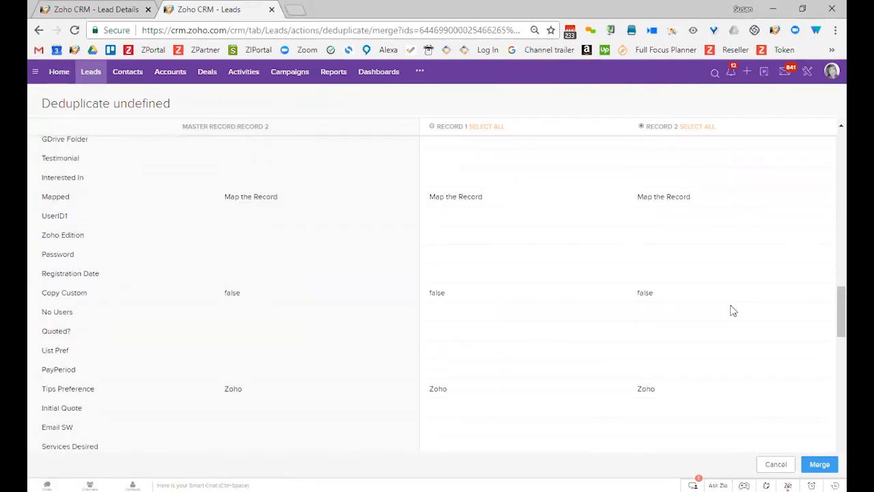
scroll(732, 311, down, 7)
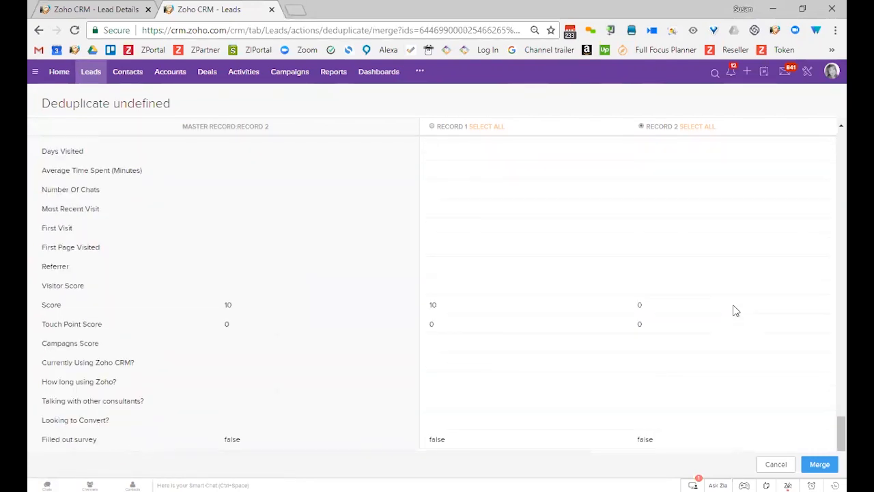
click(817, 466)
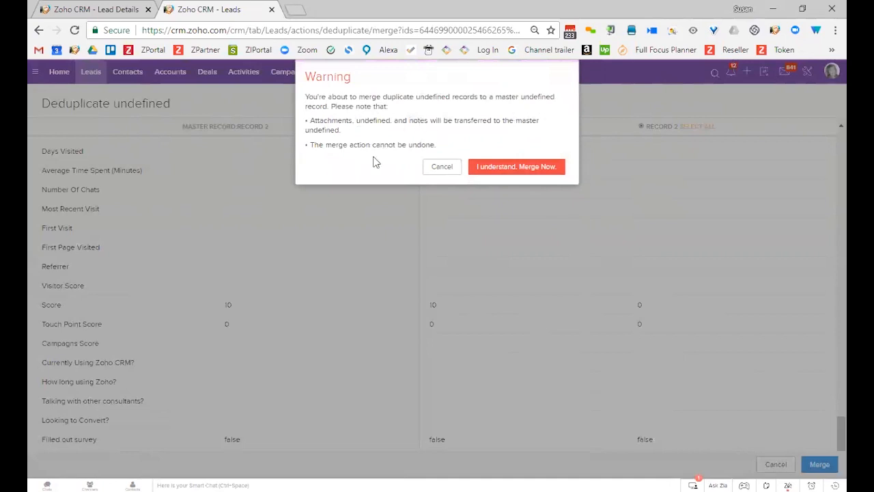
click(547, 168)
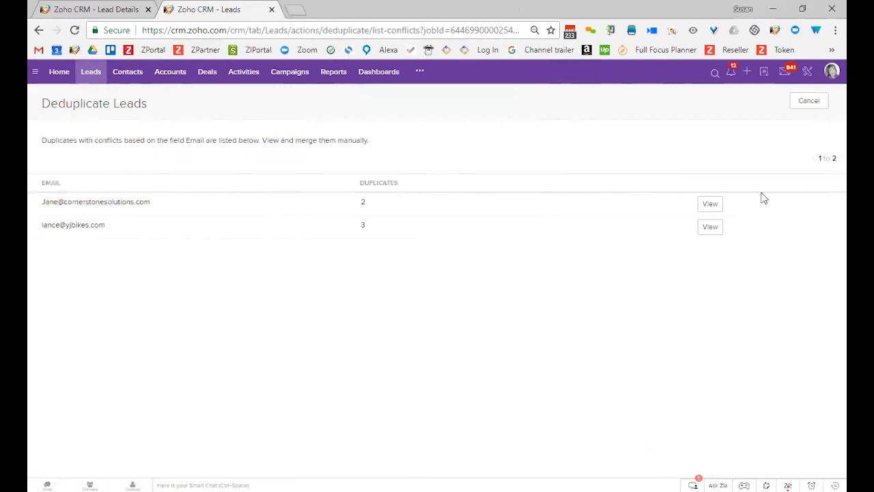
Merge the duplicate leads from ABC Company and DEF Company, using Record 2 as the master record.
click(712, 208)
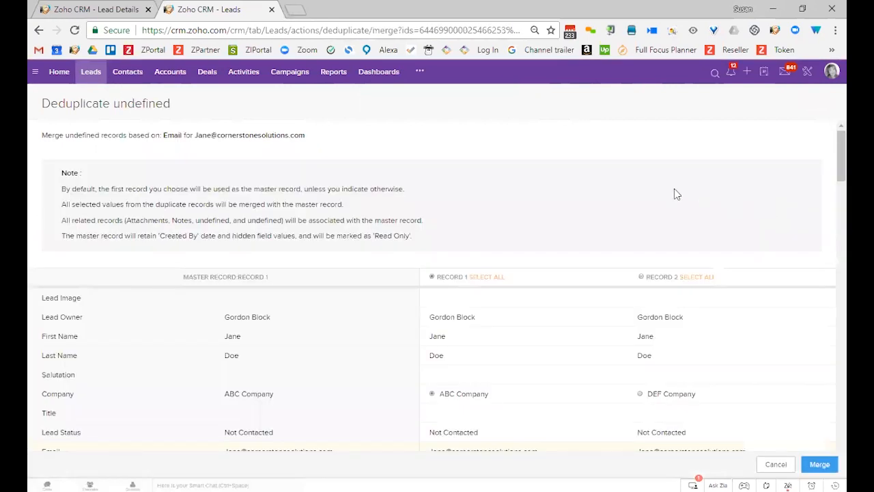
click(642, 278)
scroll(781, 260, down, 2)
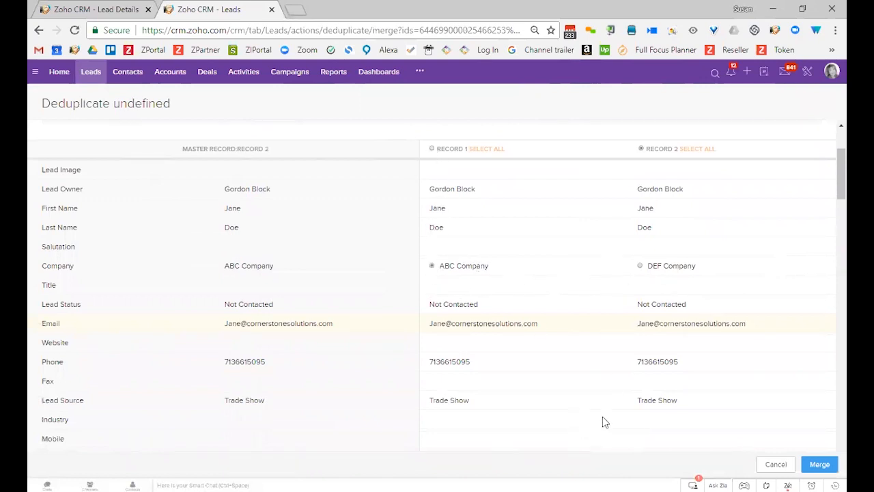
scroll(601, 422, down, 5)
scroll(603, 421, down, 12)
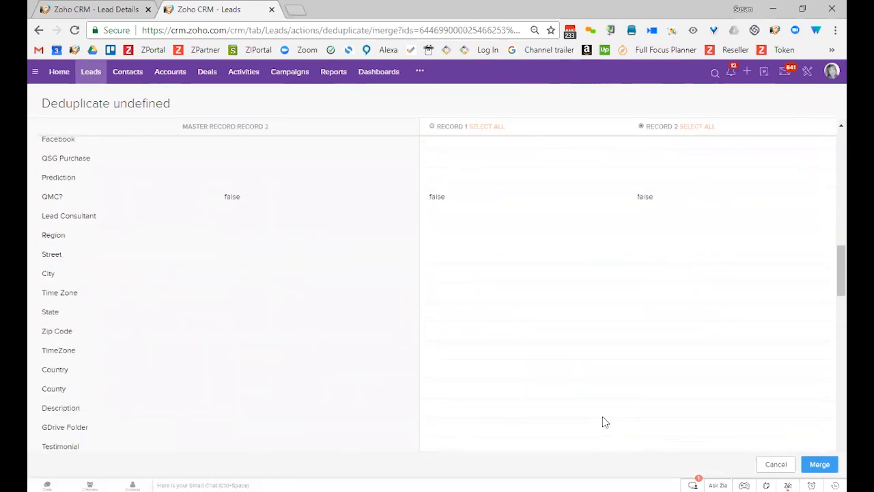
scroll(602, 422, down, 10)
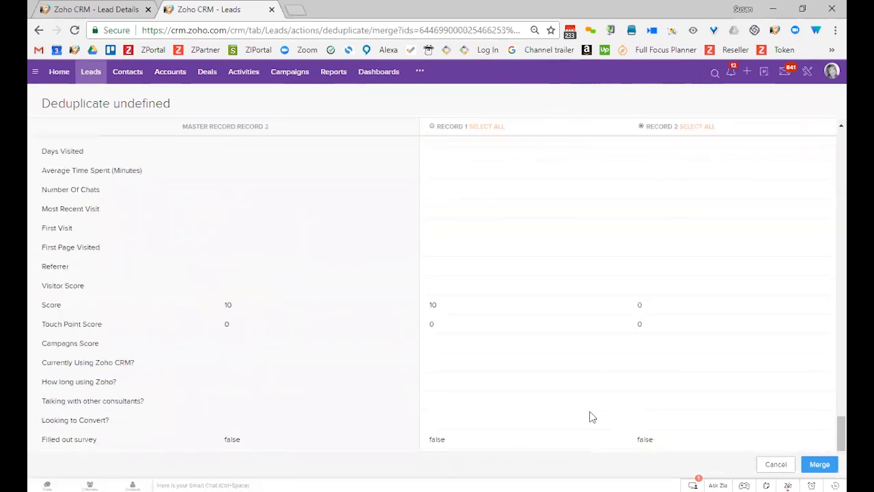
click(819, 464)
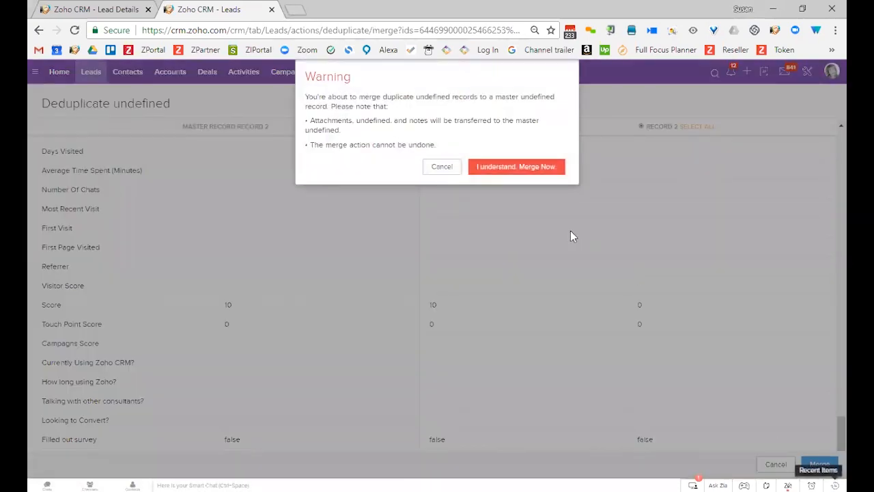
click(509, 167)
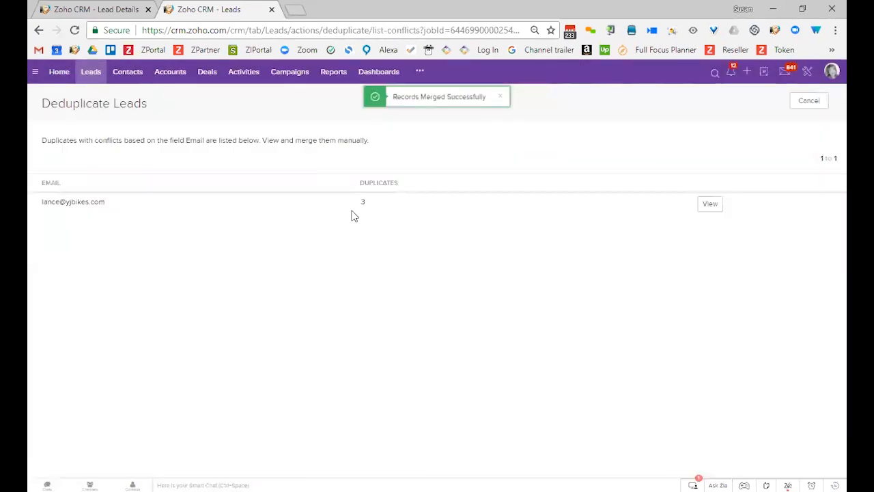
Open the remaining conflict for the three Yellow Jersey Bikes duplicates and make Record 3 the master record.
click(715, 206)
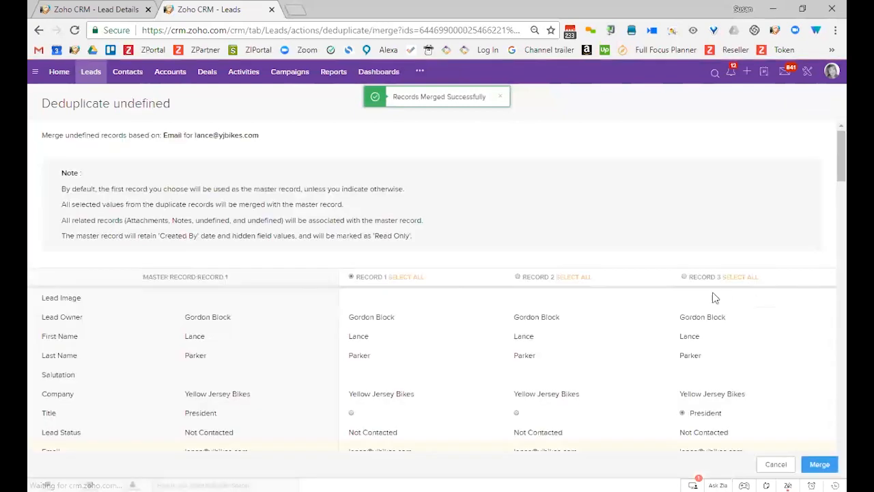
scroll(723, 249, down, 3)
click(684, 148)
scroll(726, 260, down, 2)
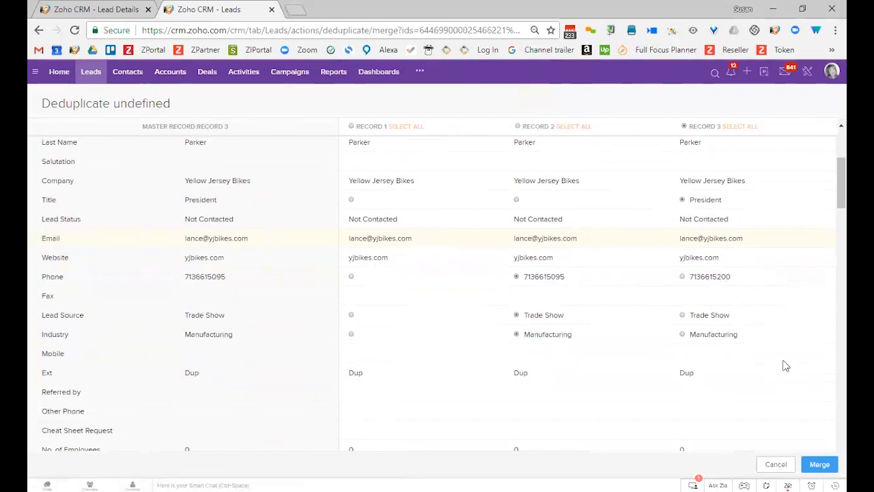
Check the remaining field choices, keeping Record 1's address values, and merge the three Yellow Jersey Bikes duplicates.
scroll(786, 366, down, 2)
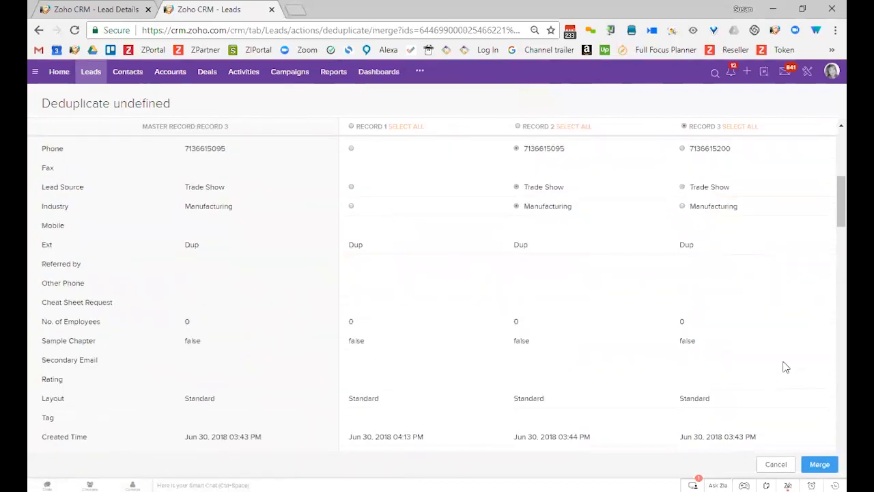
scroll(785, 367, down, 3)
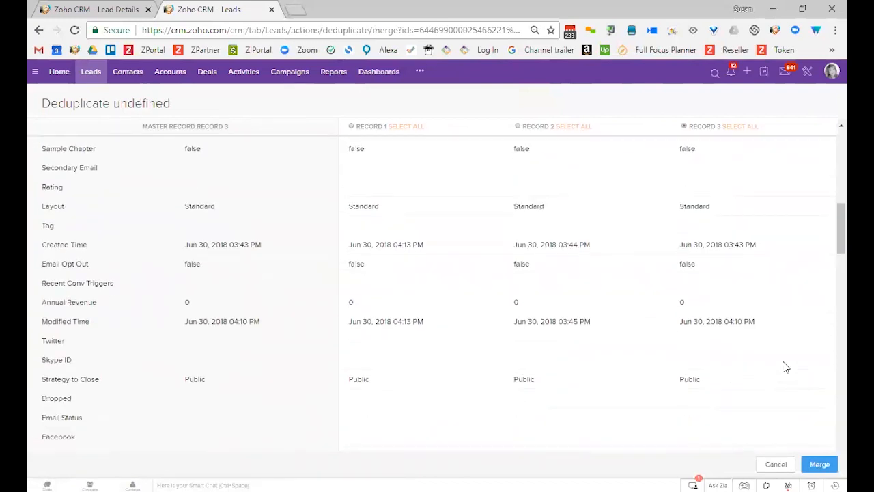
scroll(785, 367, down, 6)
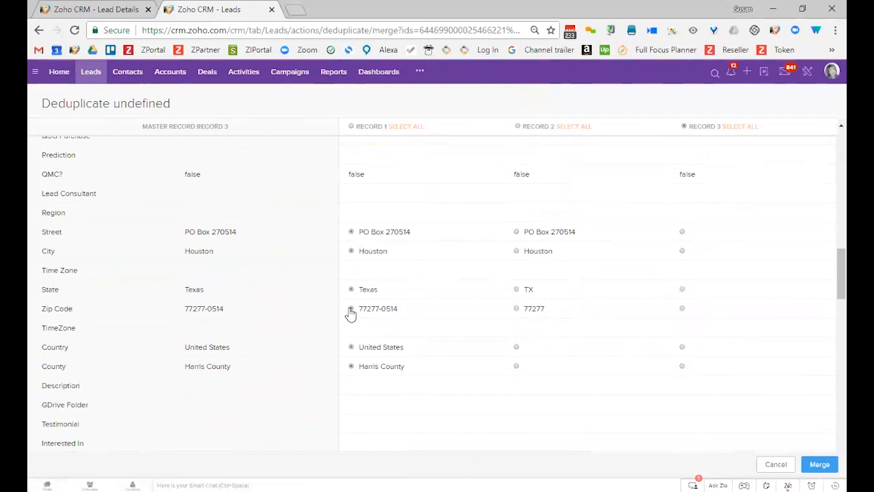
scroll(665, 411, down, 15)
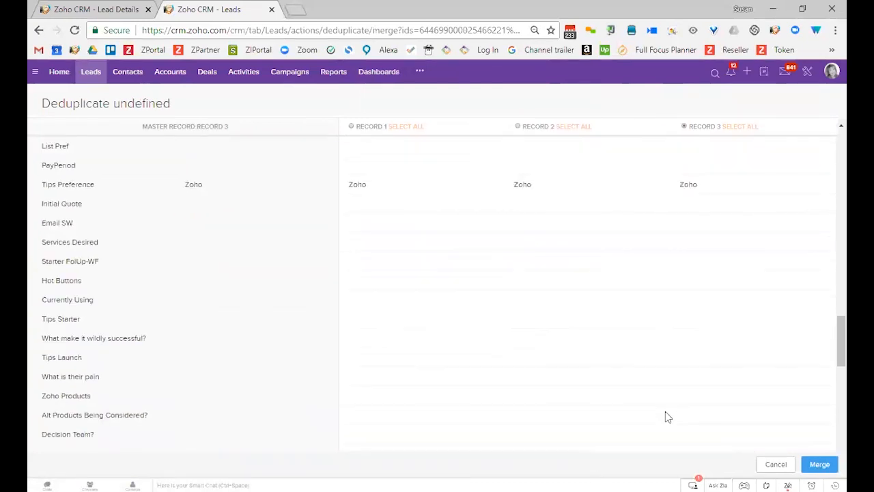
scroll(666, 413, down, 2)
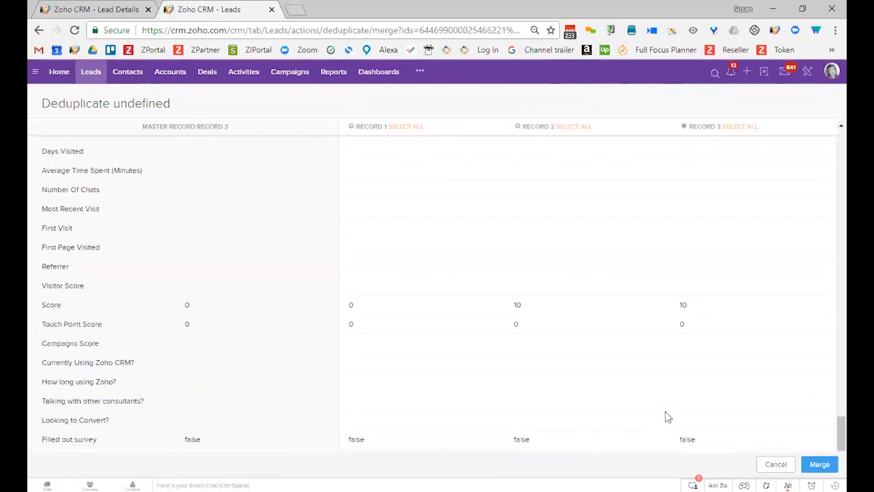
click(819, 464)
click(526, 176)
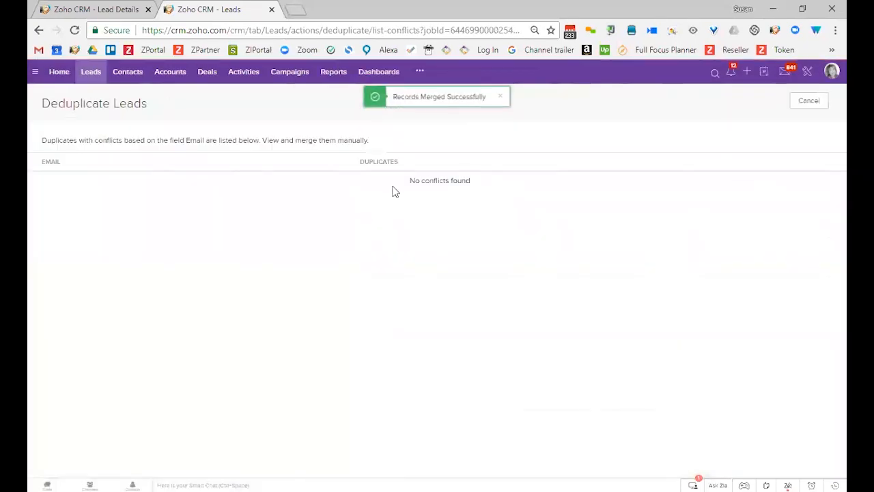
Return to the leads list and start Find and Merge Duplicates from the first of the two Hearst Corporation leads.
click(93, 75)
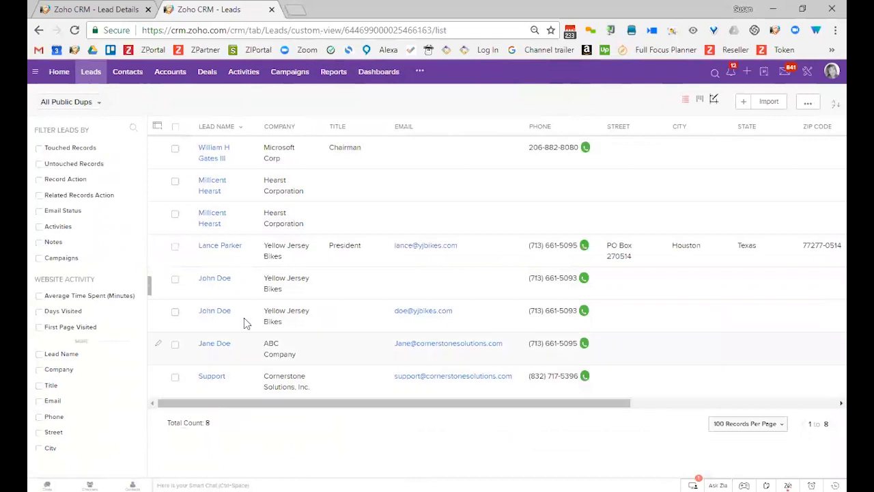
click(214, 185)
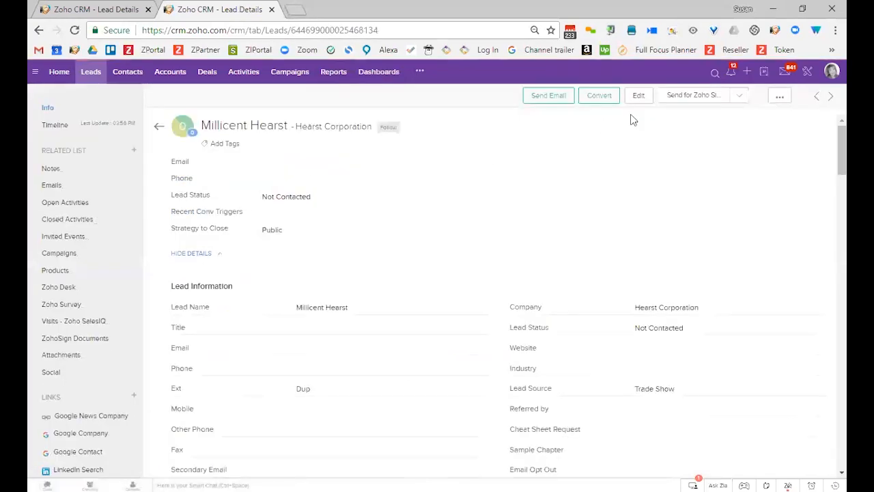
click(781, 97)
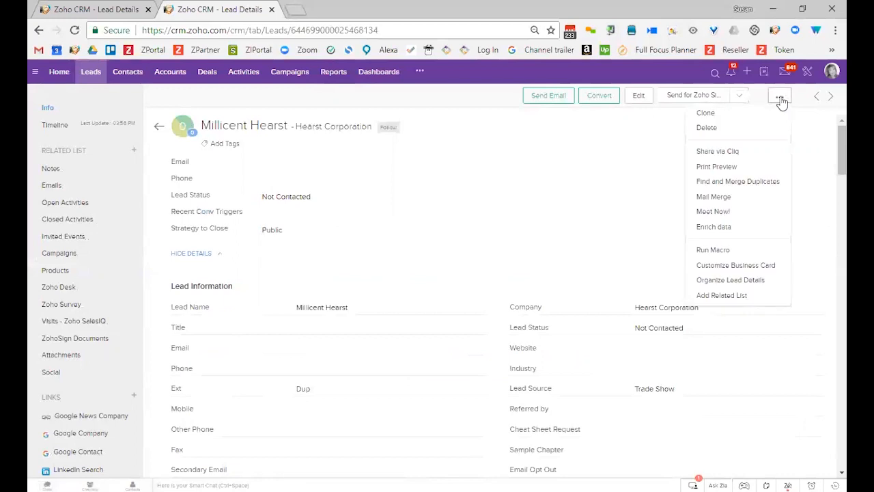
click(752, 190)
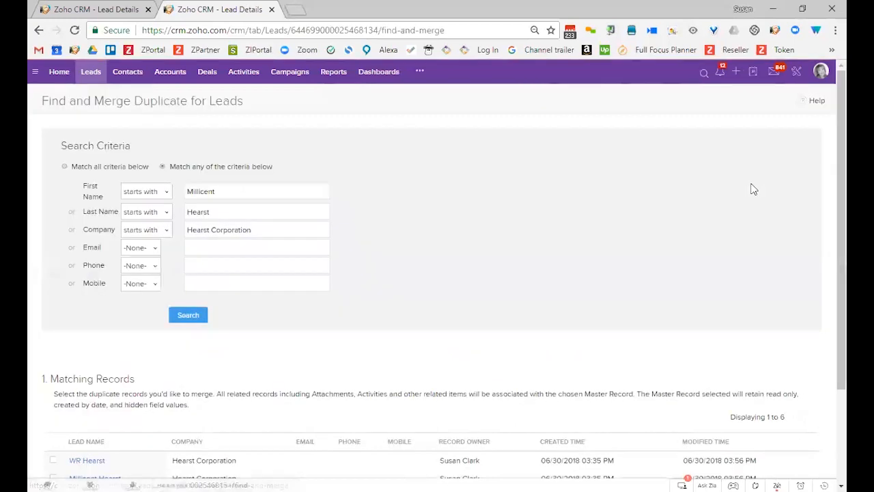
Select the two matching Hearst Corporation records that share the original lead's name and continue to the merge comparison.
scroll(472, 260, down, 1)
scroll(474, 261, down, 1)
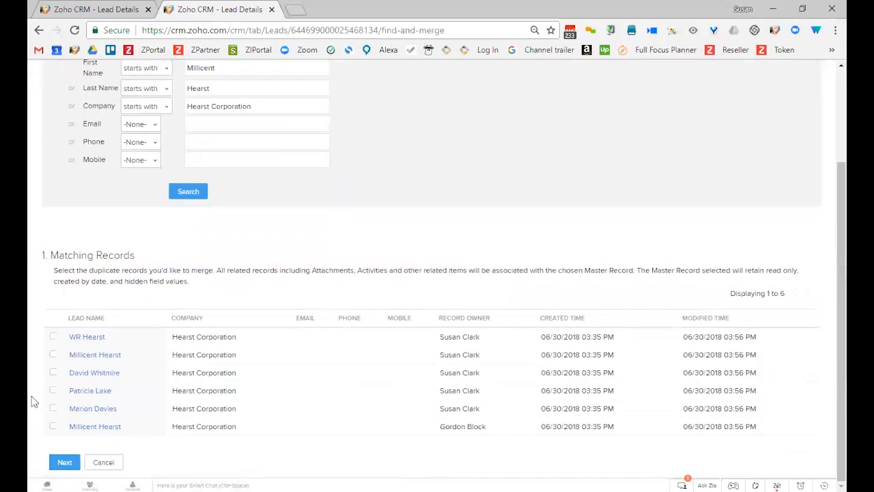
click(54, 427)
click(53, 355)
click(63, 463)
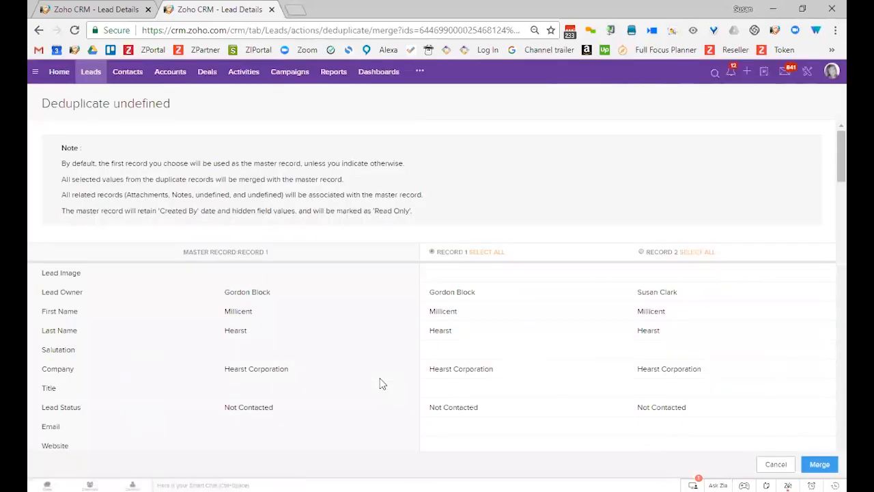
Make Record 2 the master record, review the field values, and merge the two Hearst Corporation leads.
scroll(414, 369, down, 2)
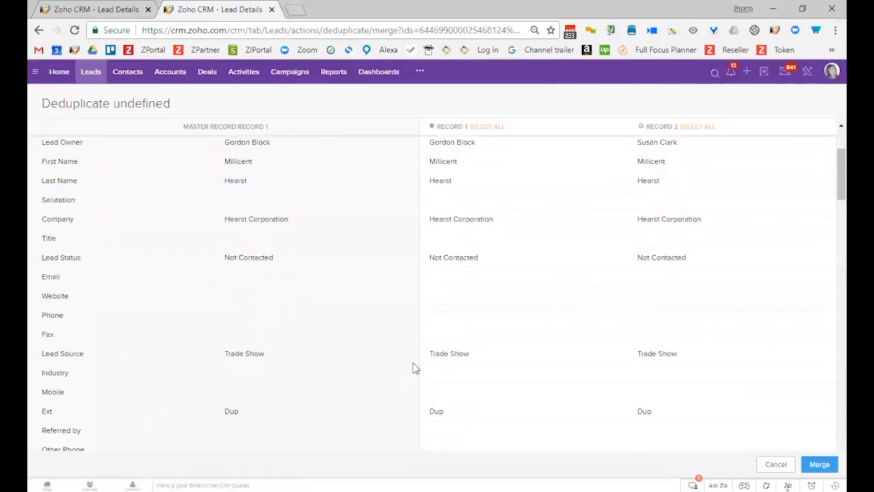
click(640, 127)
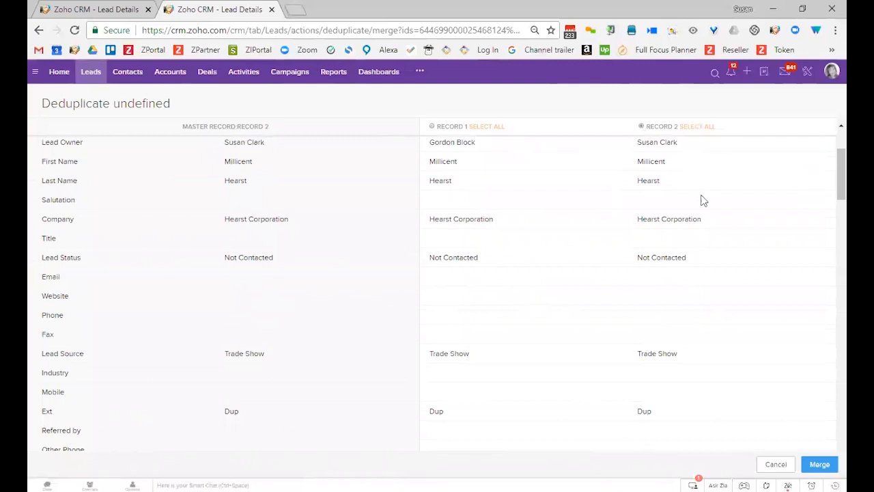
scroll(706, 202, up, 2)
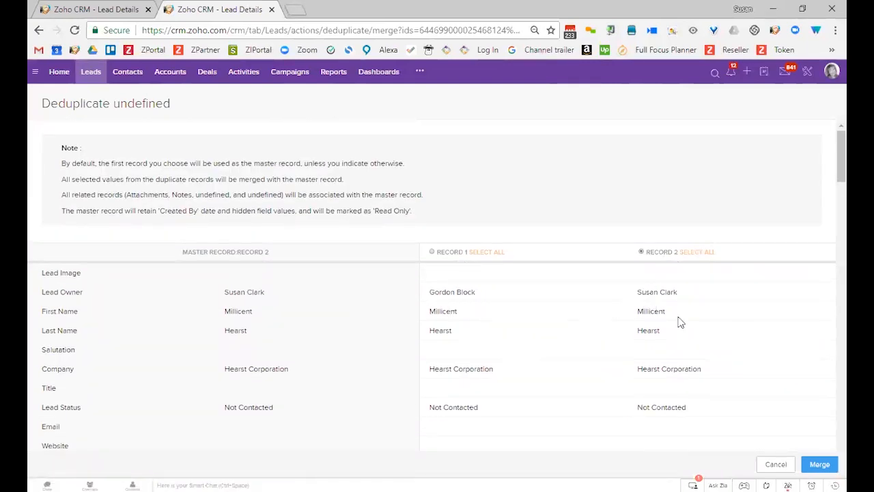
scroll(693, 328, down, 10)
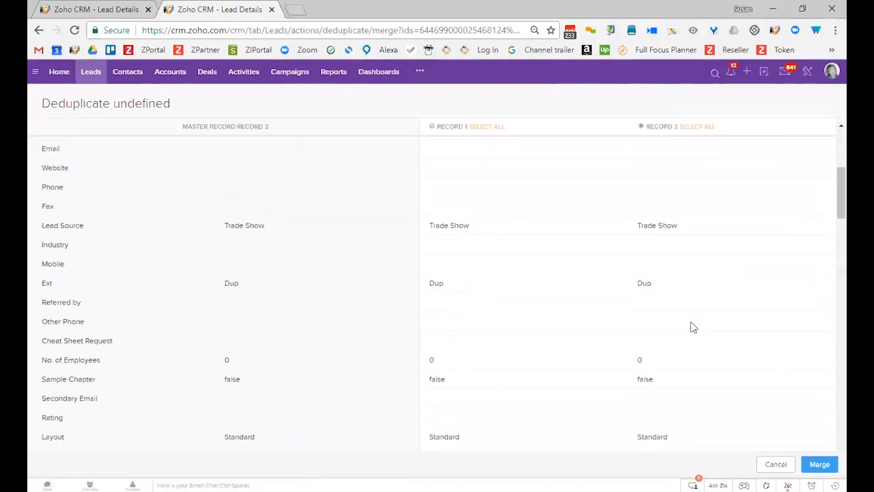
scroll(692, 328, down, 15)
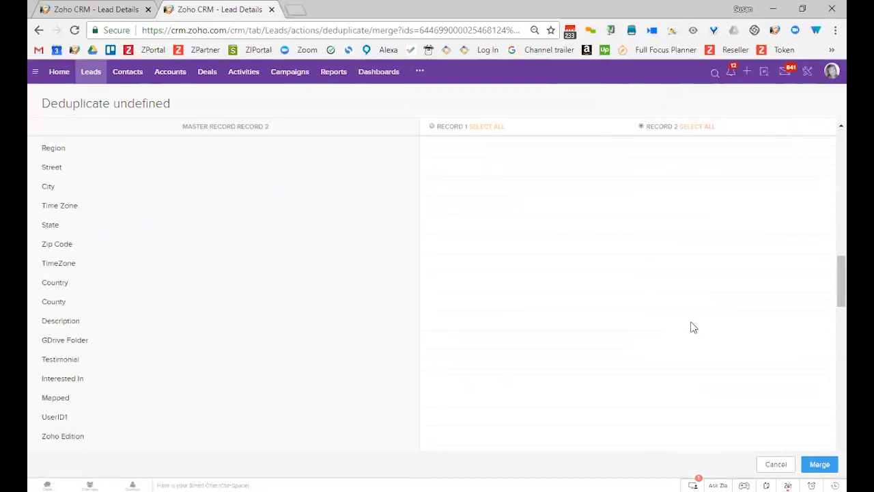
click(819, 464)
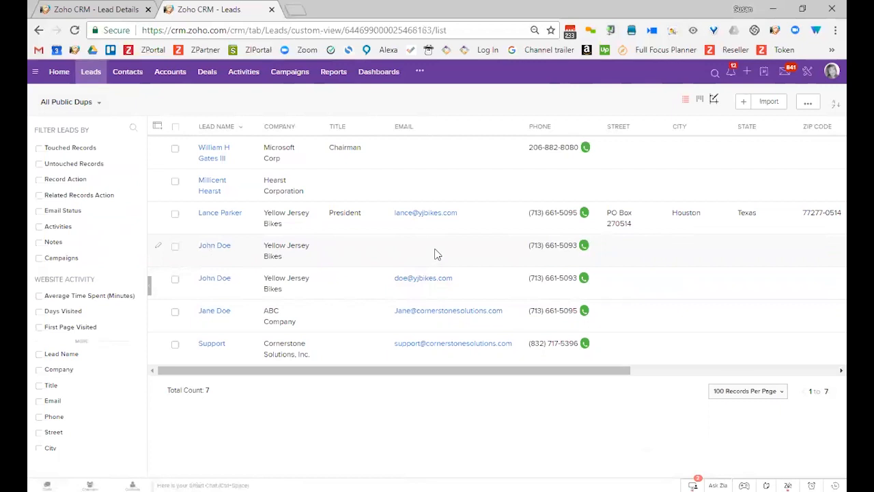
Run Find and Merge Duplicates on the Yellow Jersey Bikes lead that shares its name with another, and examine the matching records.
click(206, 283)
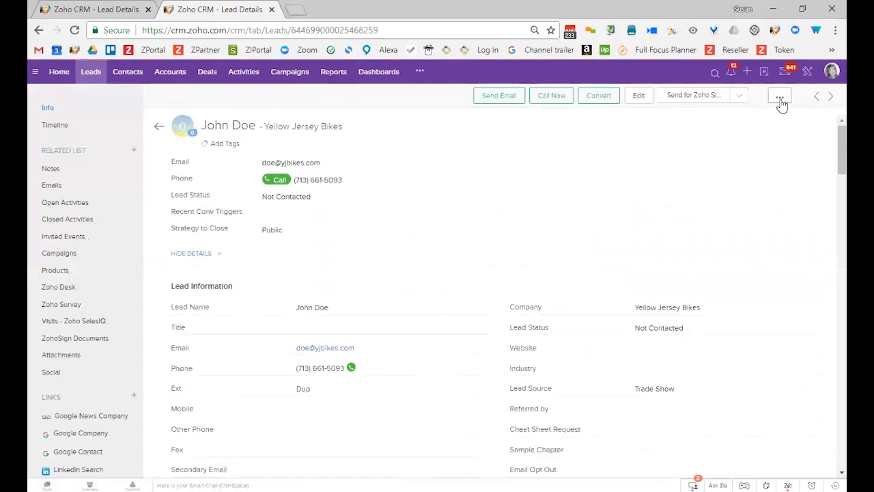
click(781, 99)
click(743, 181)
scroll(552, 265, down, 4)
scroll(551, 265, down, 7)
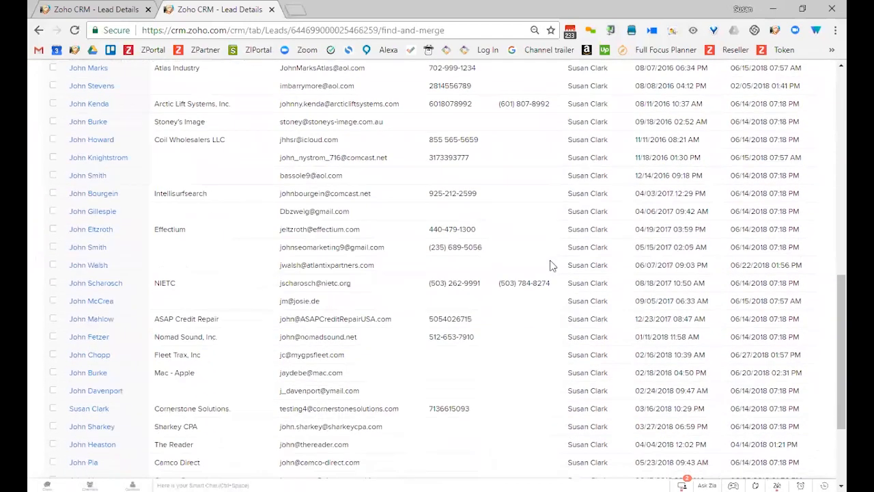
scroll(526, 264, up, 1)
scroll(464, 300, down, 1)
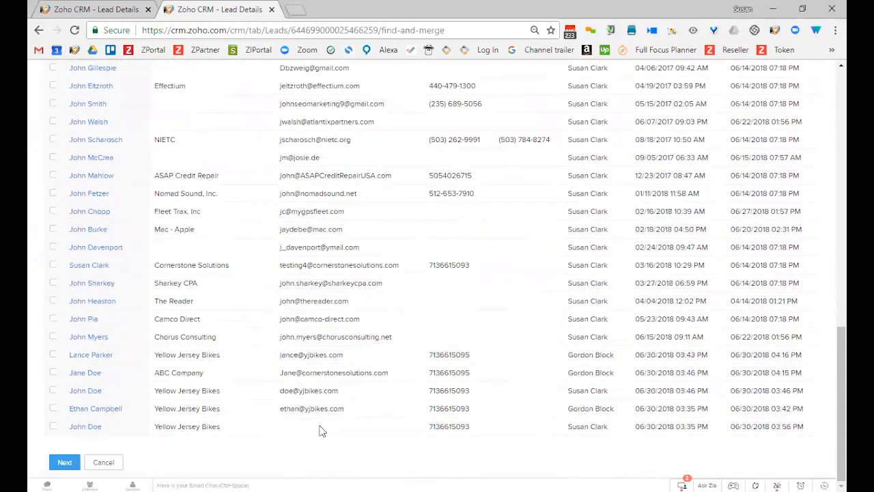
scroll(186, 380, up, 4)
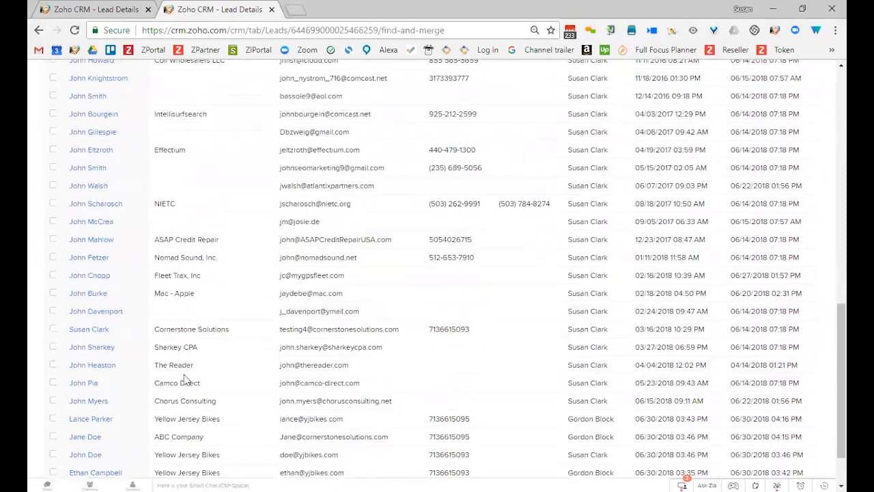
scroll(186, 379, up, 7)
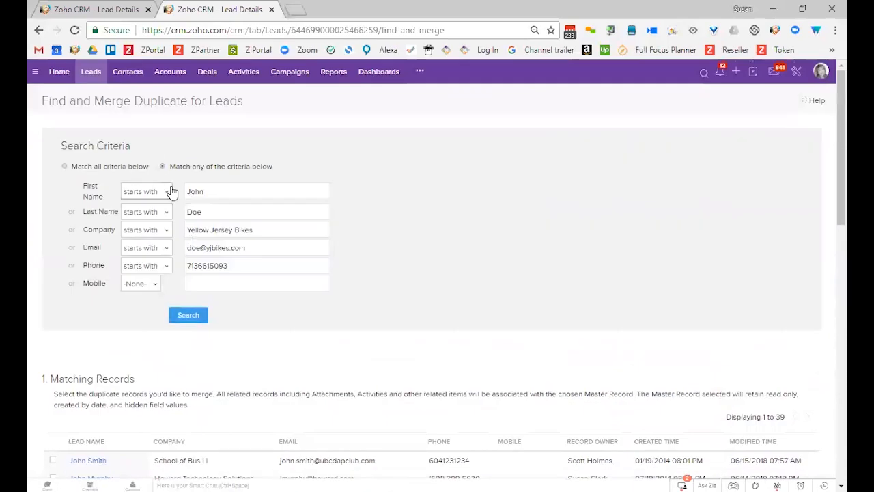
Set the Company and Phone criteria to None and search for leads that match all remaining criteria.
click(164, 230)
click(146, 250)
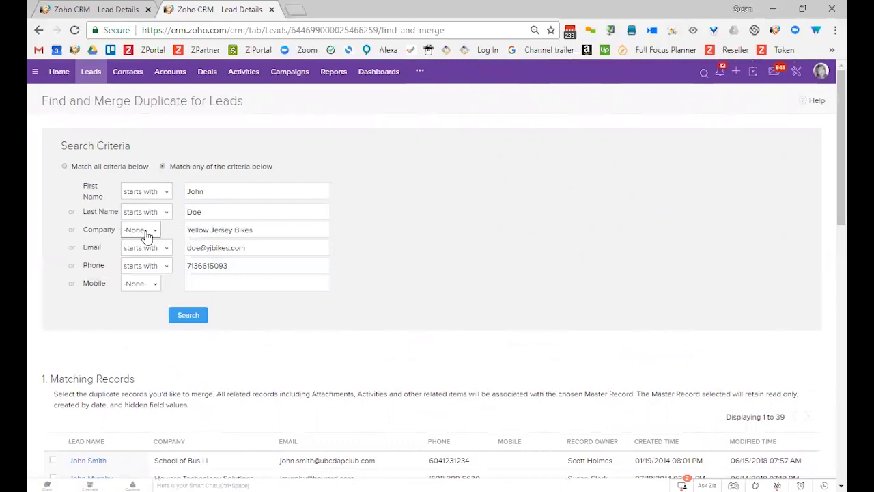
click(166, 266)
click(146, 283)
click(189, 317)
scroll(517, 277, down, 1)
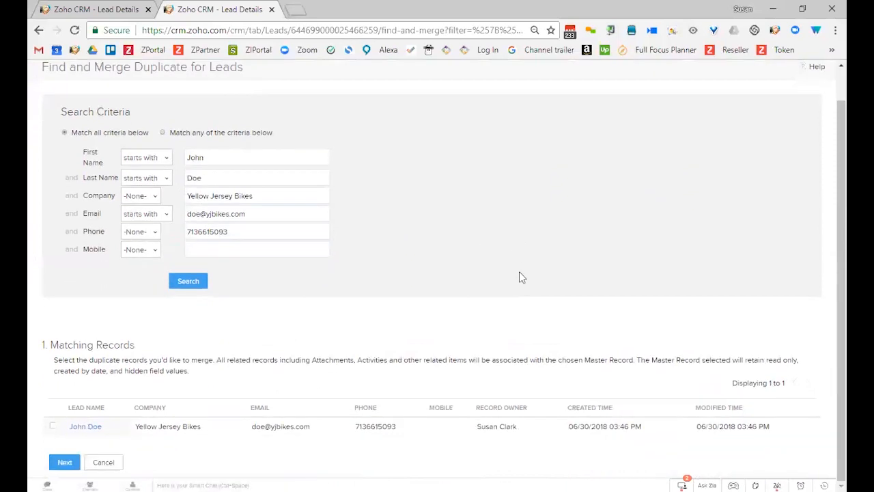
Set the Email criterion to None as well and search again by first and last name only.
scroll(519, 277, up, 1)
click(163, 248)
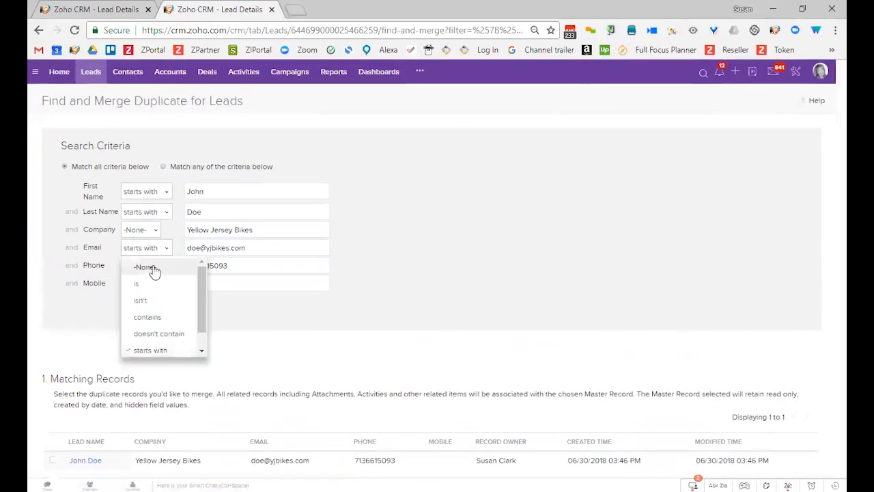
click(155, 272)
click(185, 320)
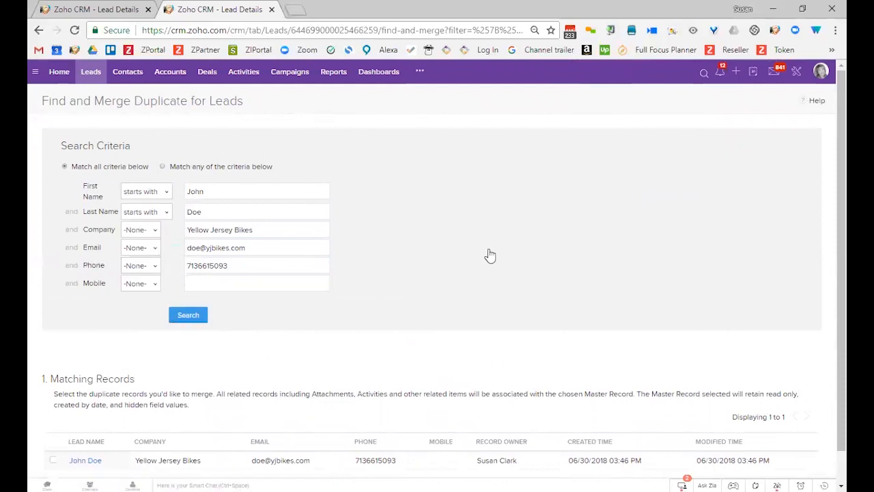
scroll(562, 226, down, 2)
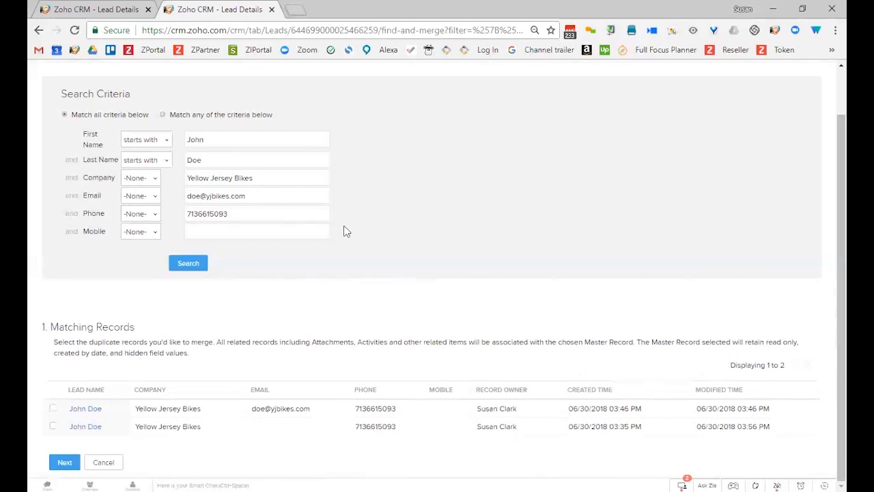
Select both matching Yellow Jersey Bikes records for merging and make Record 2 the master record.
click(53, 426)
click(52, 408)
click(64, 462)
click(640, 251)
scroll(782, 315, down, 5)
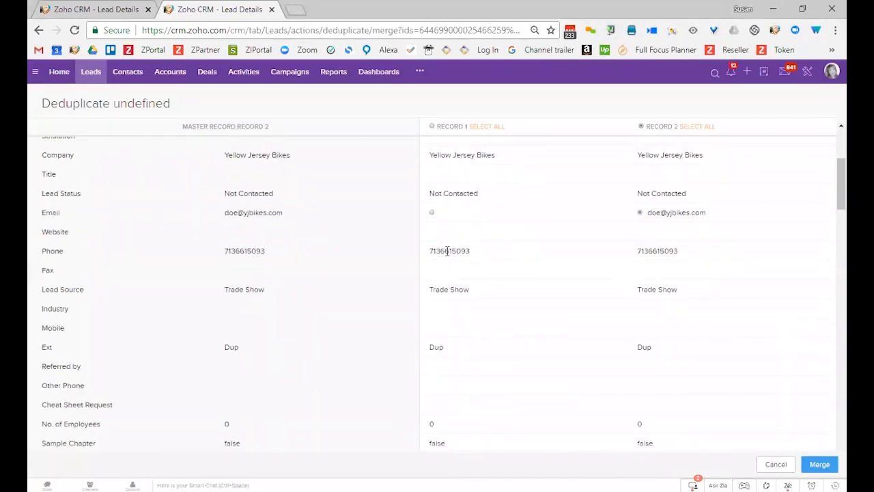
Review the remaining fields of the two same-named Yellow Jersey Bikes leads and merge them into the master record.
scroll(691, 314, down, 5)
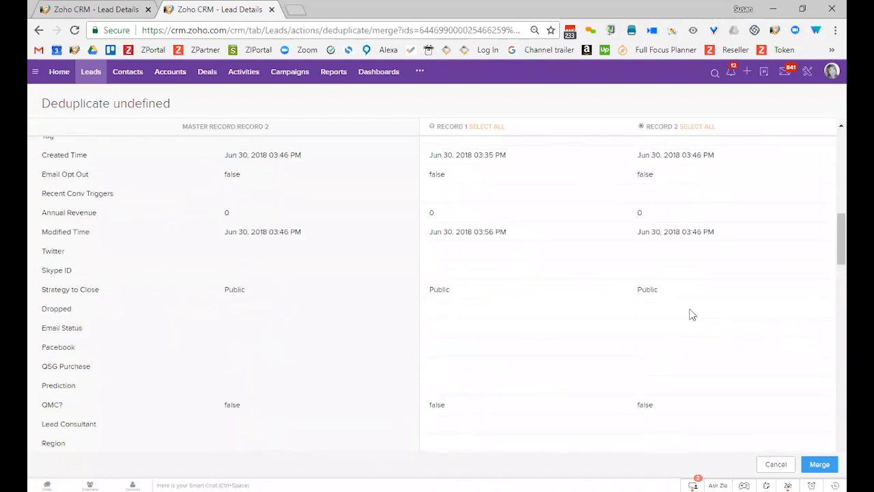
scroll(691, 314, down, 15)
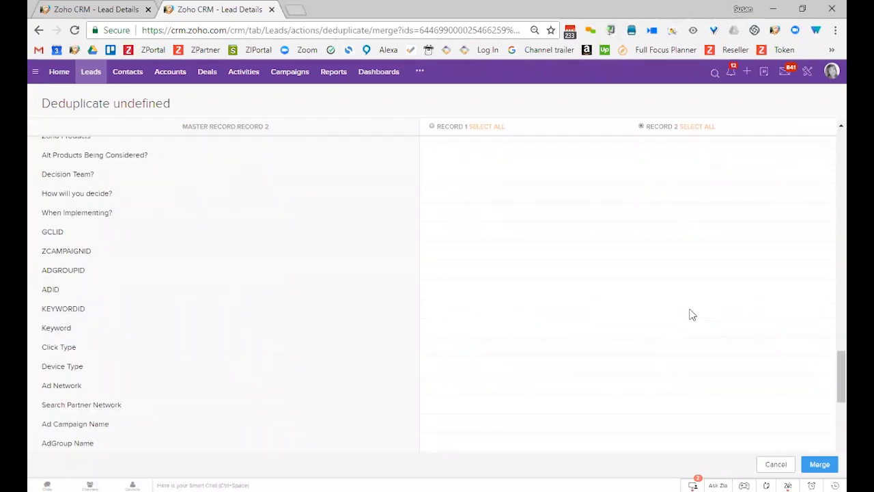
scroll(690, 314, down, 10)
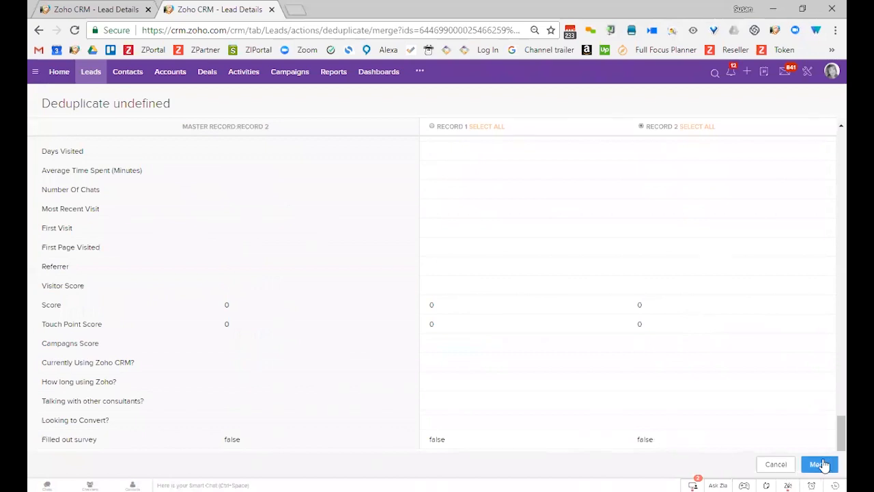
click(820, 464)
click(536, 168)
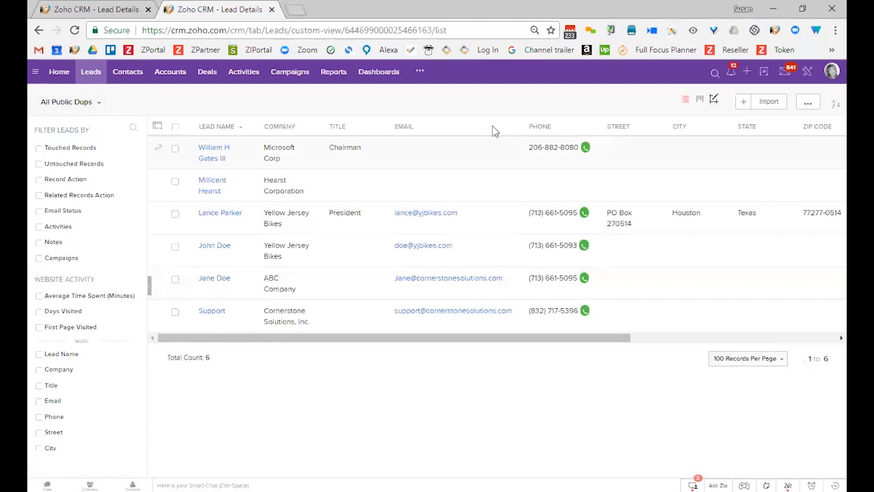
Look over the actions available for the leads list and for the Microsoft Corp lead, and return to the list.
click(809, 106)
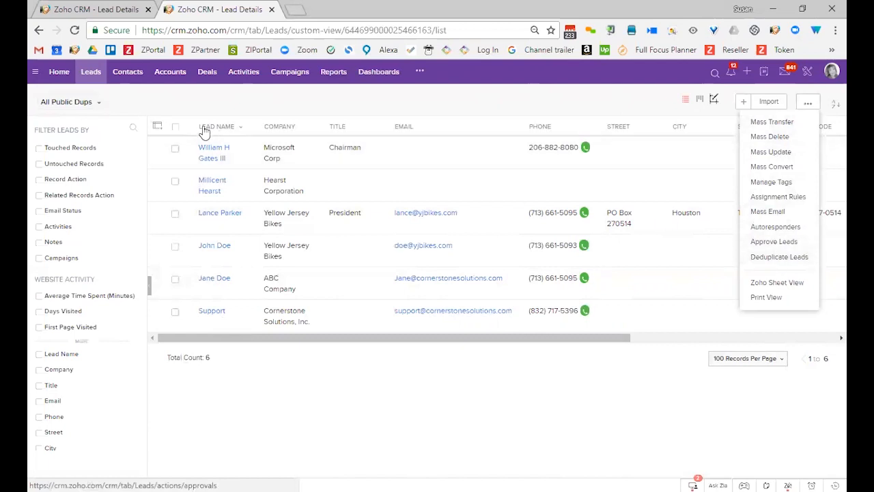
click(215, 152)
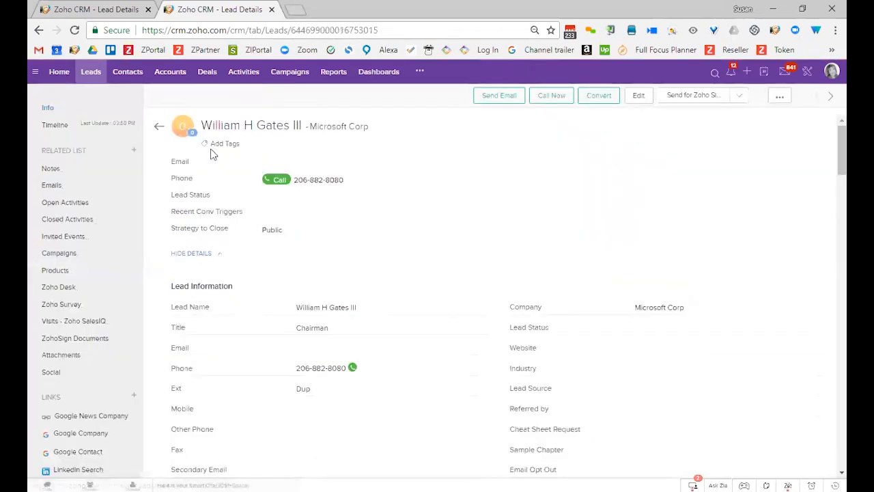
click(783, 99)
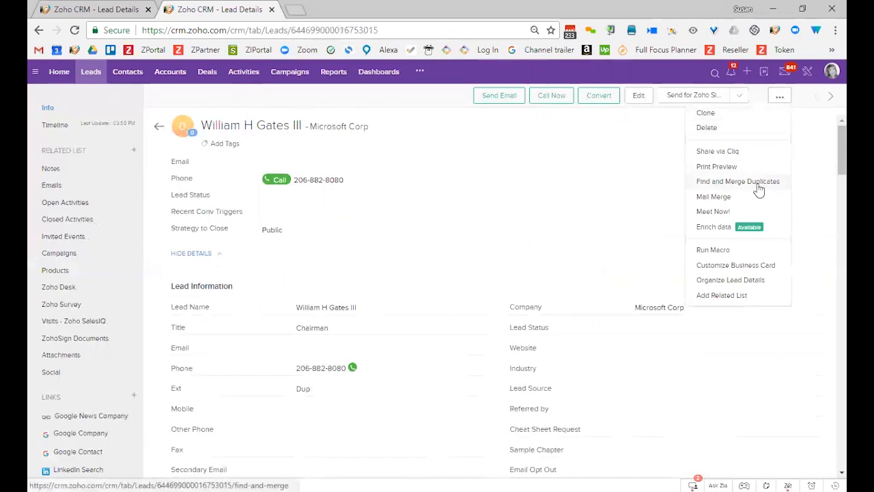
click(565, 167)
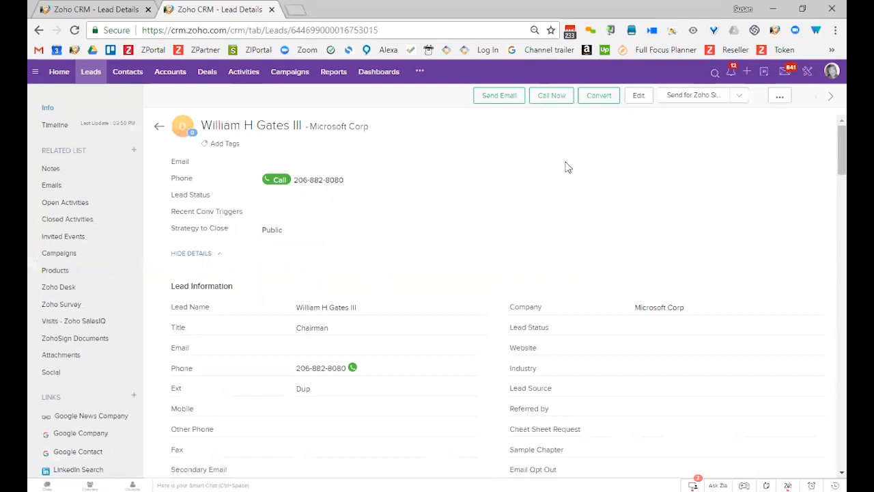
click(91, 72)
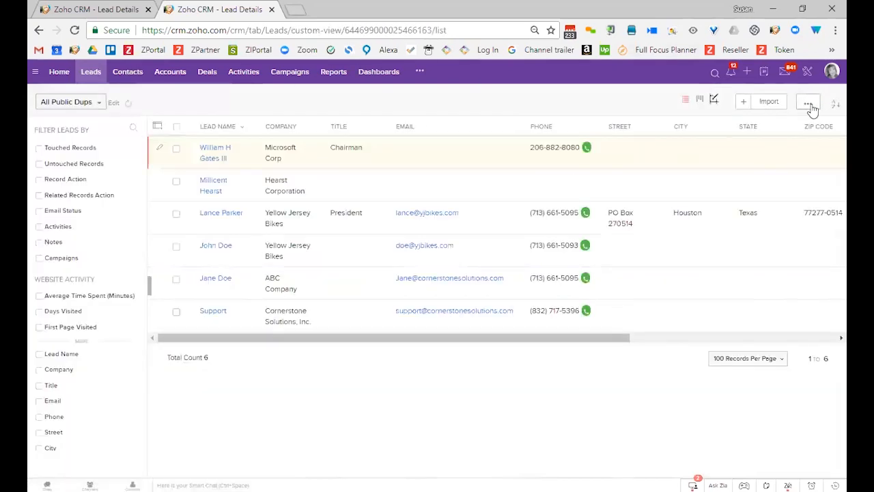